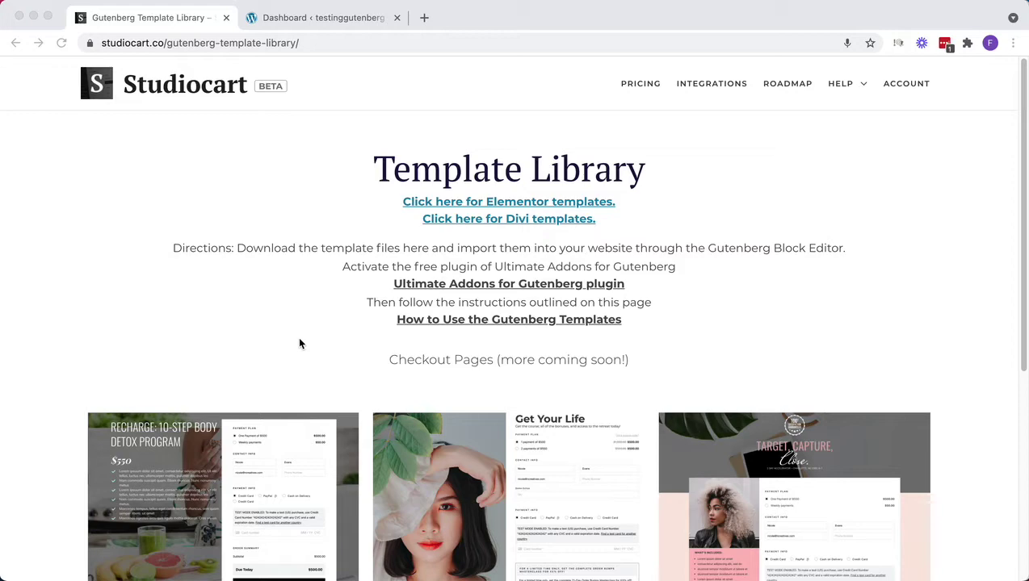
- Search plugins for 'ultimate', then install and activate Gutenberg Blocks – Ultimate Addons
{"action": "left_click", "coordinate": [271, 18]}
{"action": "left_click", "coordinate": [44, 346]}
{"action": "left_click", "coordinate": [216, 107]}
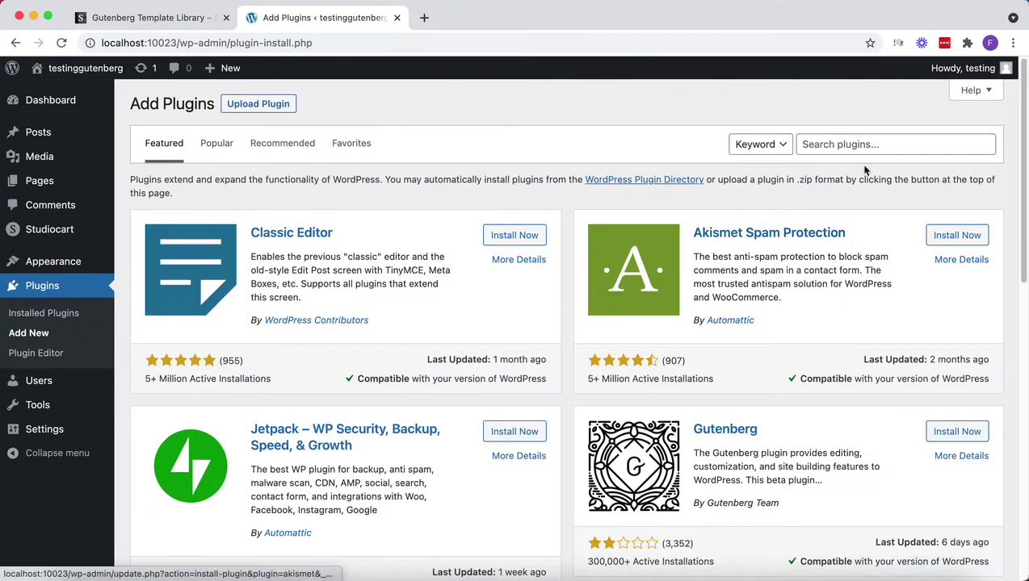
{"action": "left_click", "coordinate": [838, 144]}
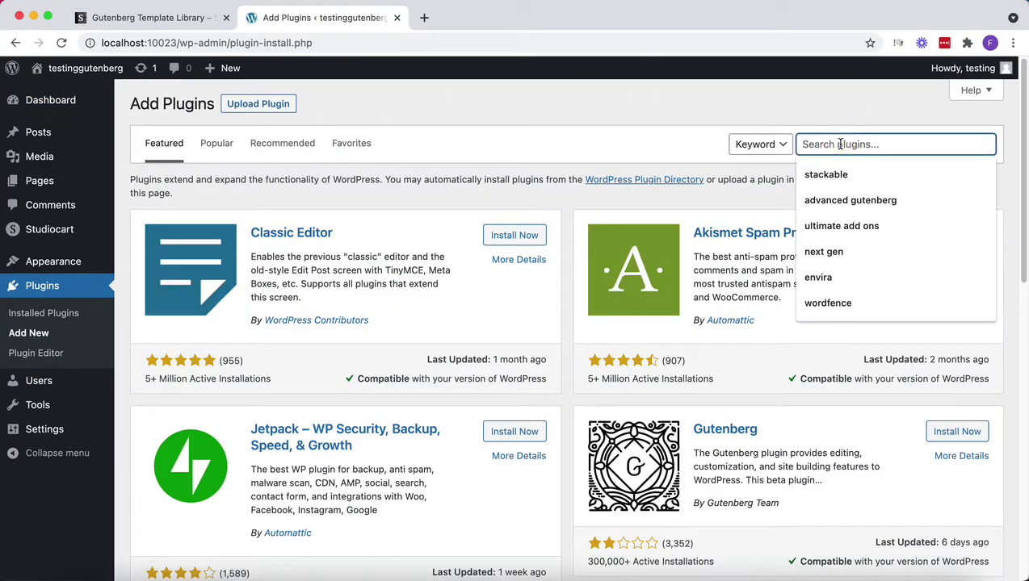
{"action": "type", "text": "ultimate add ons"}
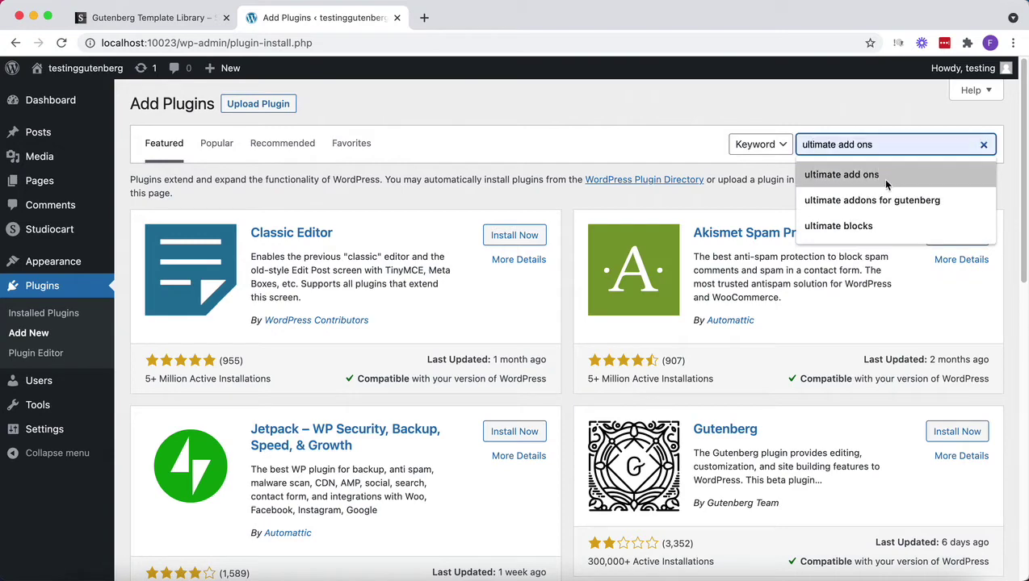
{"action": "left_click", "coordinate": [887, 201]}
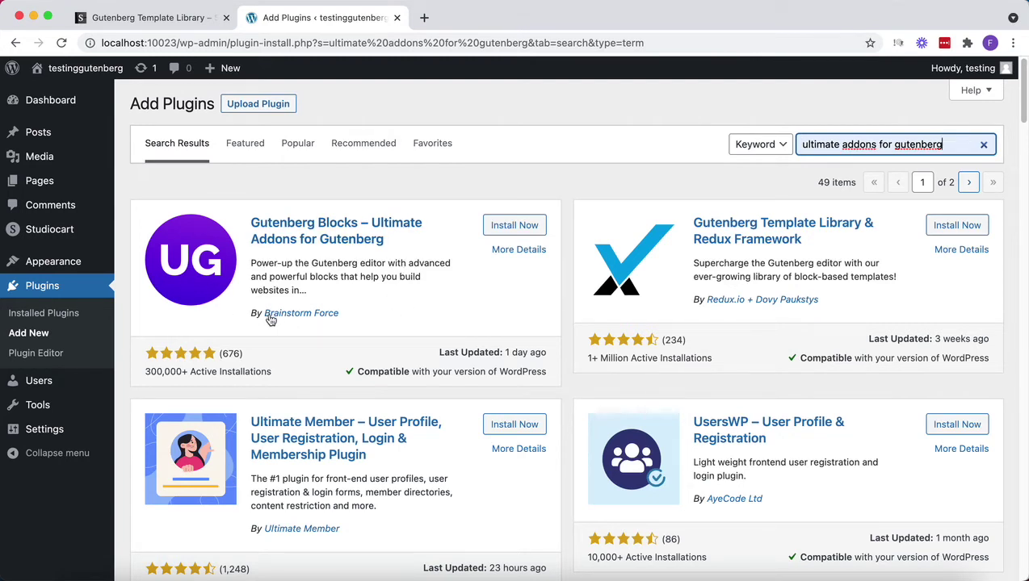
{"action": "left_click", "coordinate": [515, 225]}
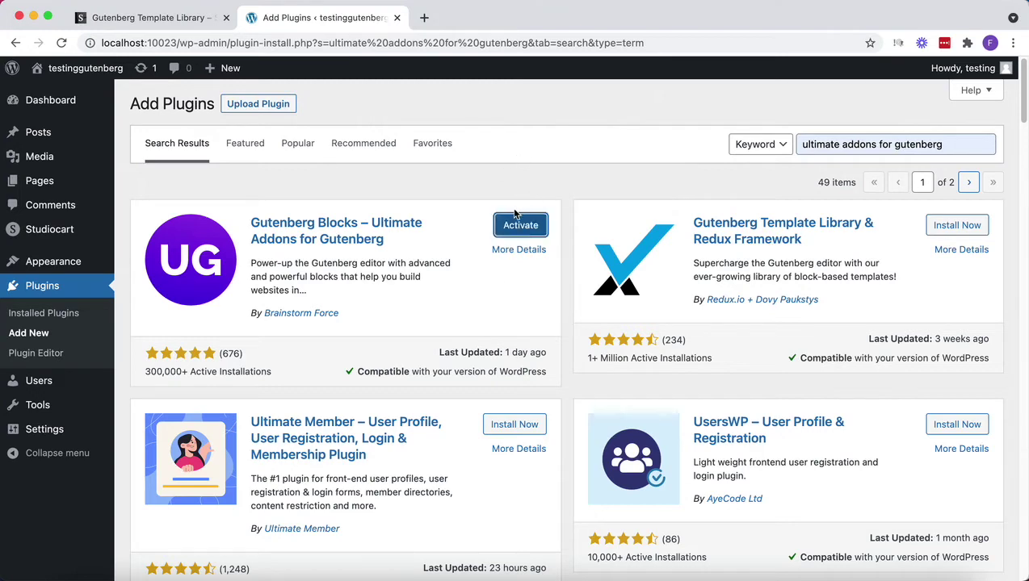
{"action": "left_click", "coordinate": [505, 228]}
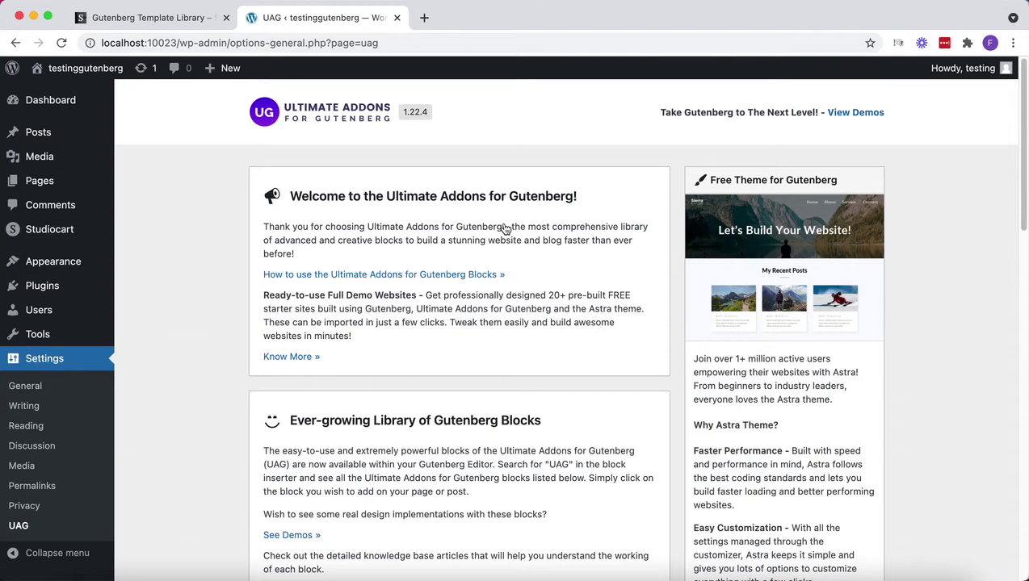
- Download the third, pink Gutenberg Vibe checkout template from the Studiocart library as JSON
{"action": "left_click", "coordinate": [169, 17]}
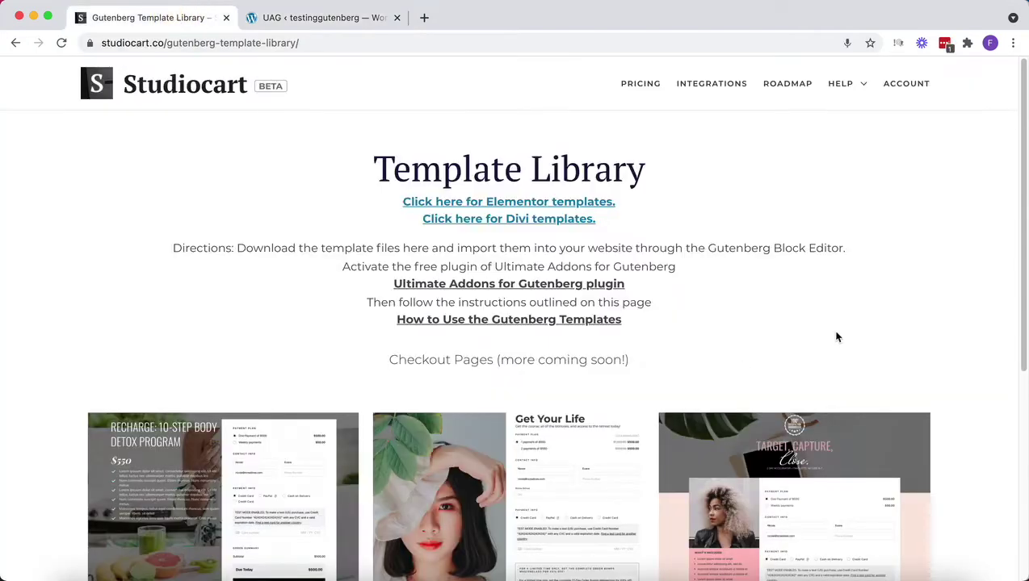
{"action": "left_click_drag", "start_coordinate": [1021, 158], "coordinate": [1010, 287]}
{"action": "mouse_move", "coordinate": [793, 363]}
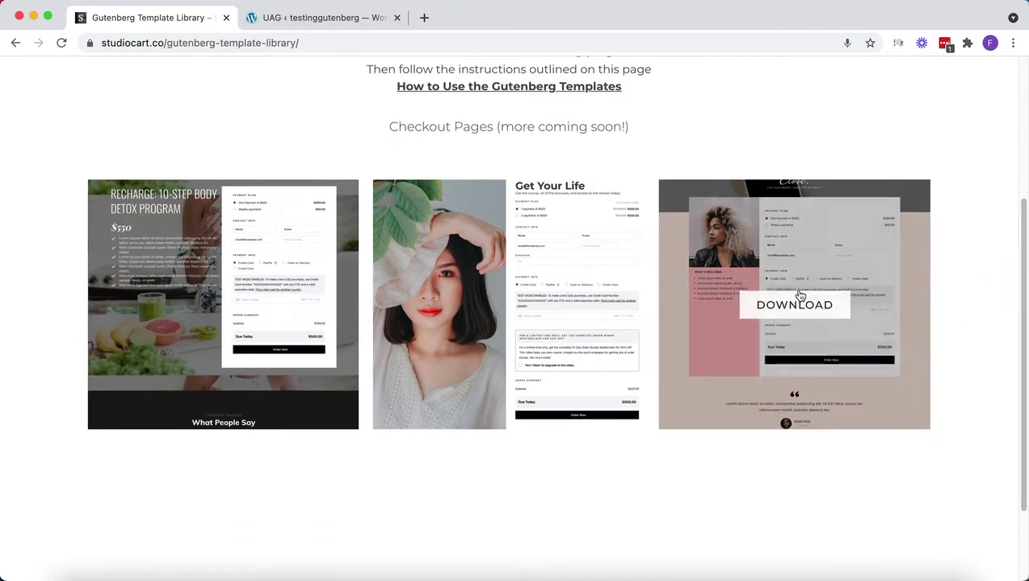
{"action": "left_click", "coordinate": [796, 306]}
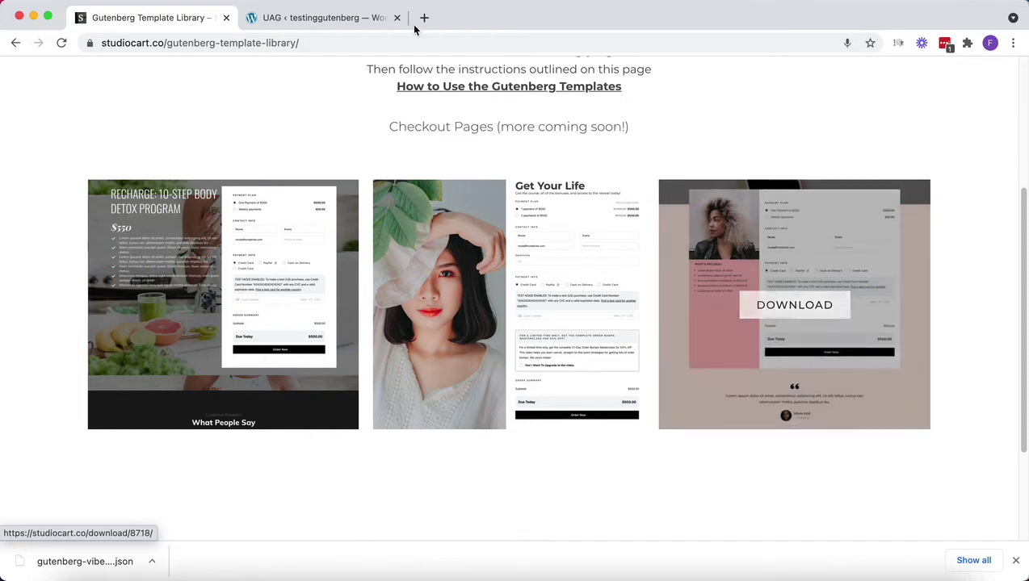
{"action": "left_click", "coordinate": [327, 17]}
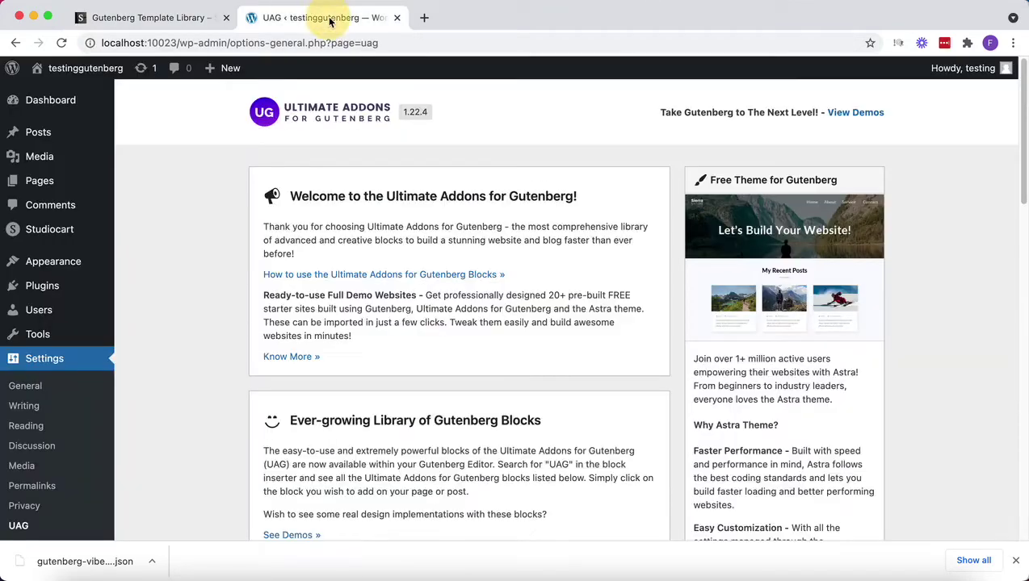
- Create a new page and reach the reusable blocks management list from the Reusable inserter tab
{"action": "left_click", "coordinate": [40, 185]}
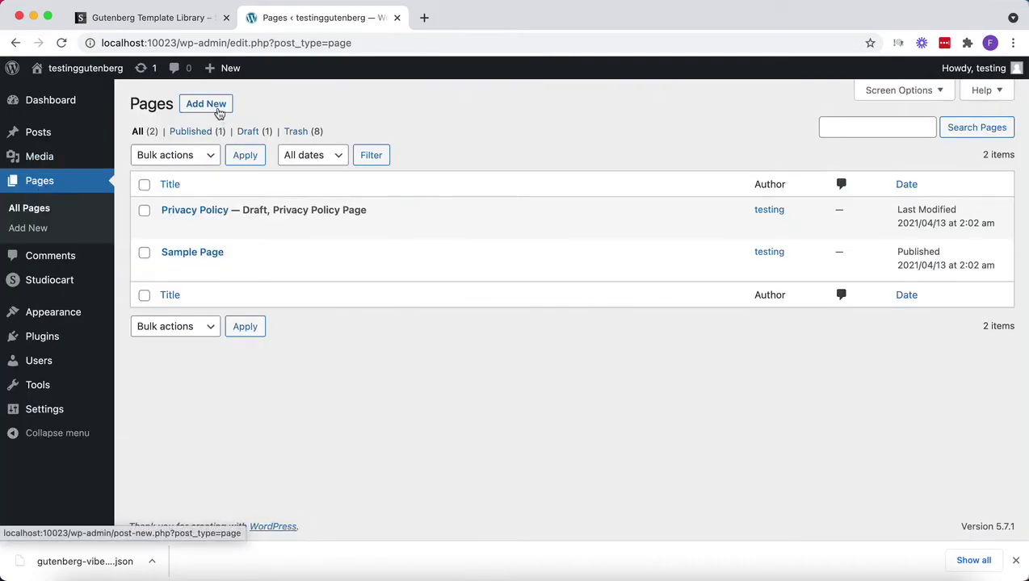
{"action": "left_click", "coordinate": [206, 104]}
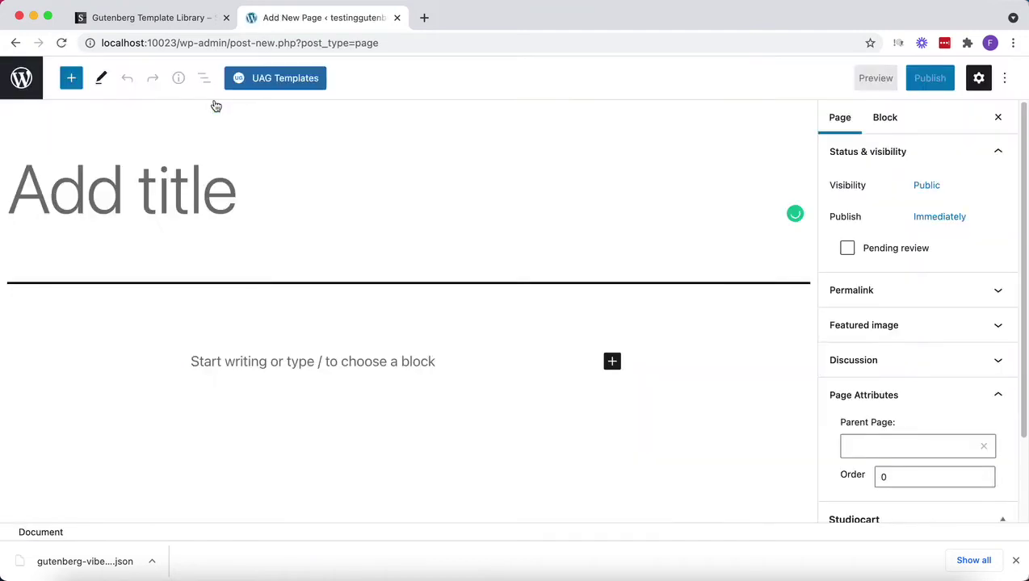
{"action": "left_click", "coordinate": [71, 81]}
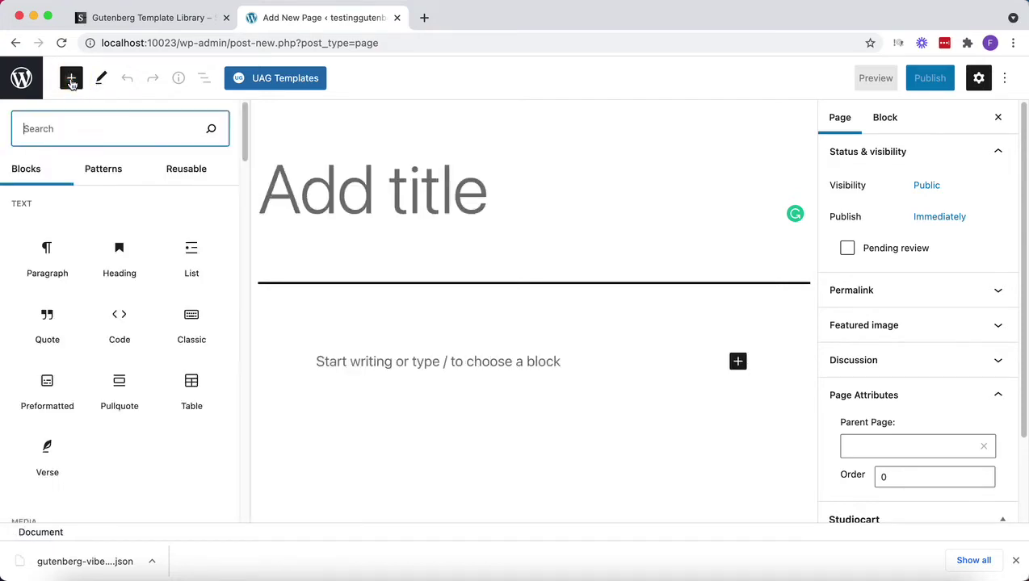
{"action": "left_click", "coordinate": [185, 172]}
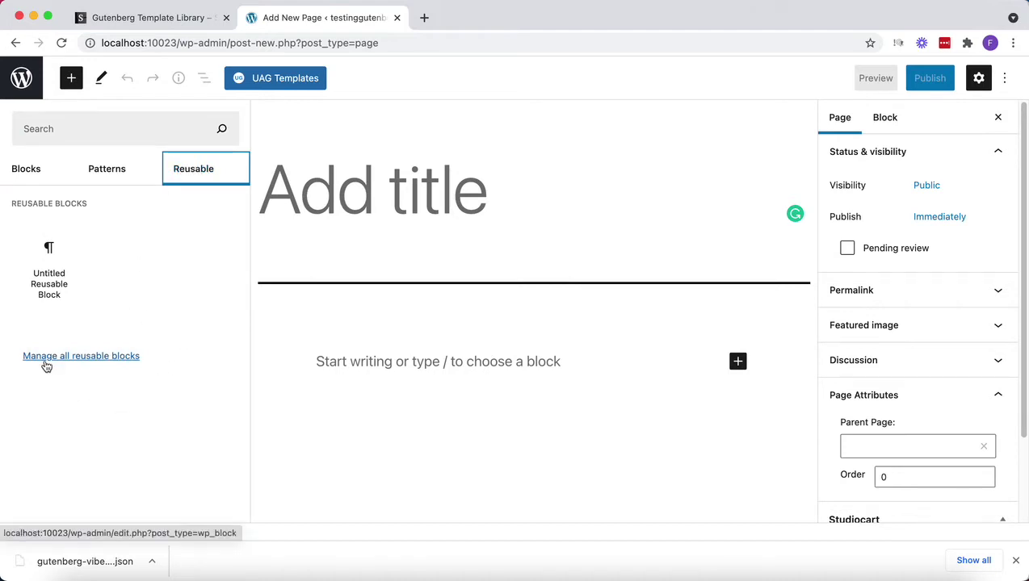
{"action": "left_click", "coordinate": [88, 359]}
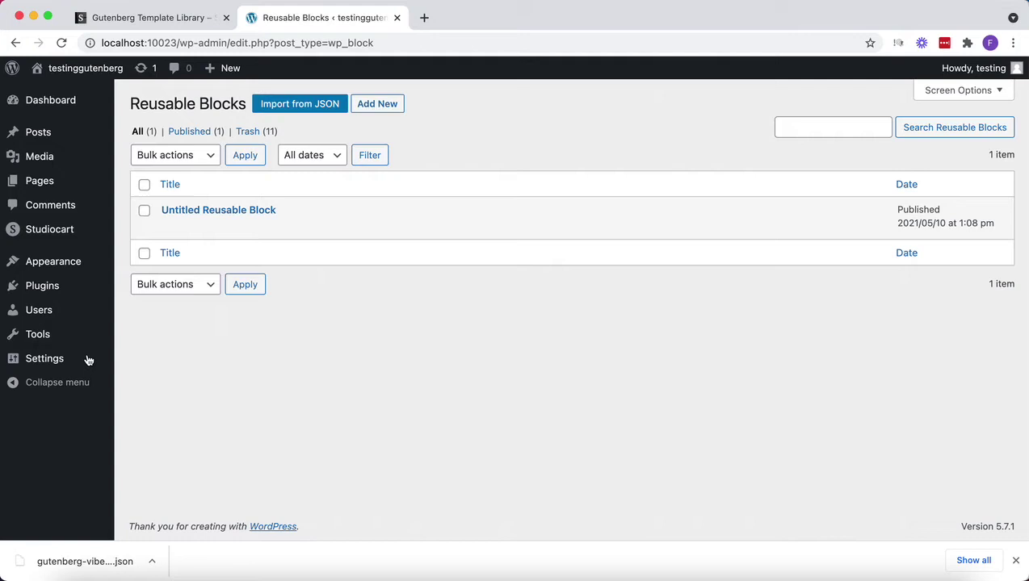
- Import the downloaded gutenberg-vibe JSON file as a reusable block
{"action": "left_click", "coordinate": [300, 105]}
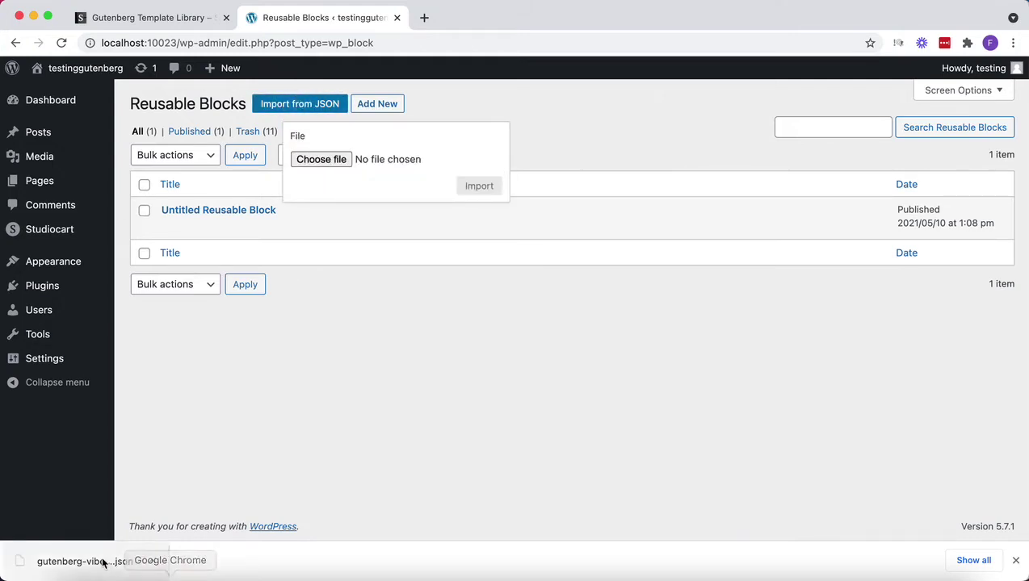
{"action": "left_click_drag", "start_coordinate": [101, 568], "coordinate": [400, 164]}
{"action": "left_click", "coordinate": [477, 188]}
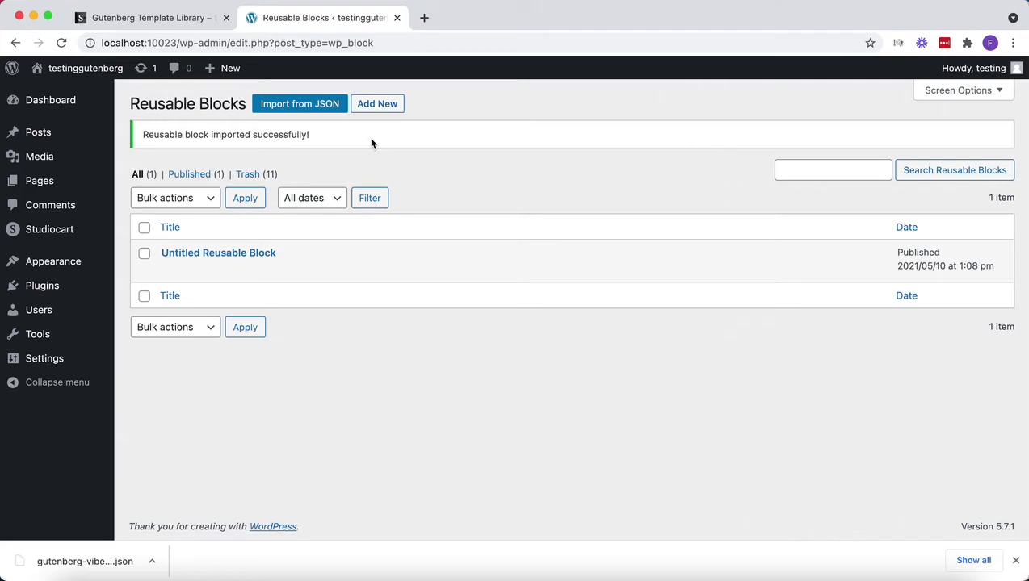
- Insert the Gutenberg Vibe Checkout Form reusable block into another new page
{"action": "left_click", "coordinate": [39, 180]}
{"action": "left_click", "coordinate": [205, 105]}
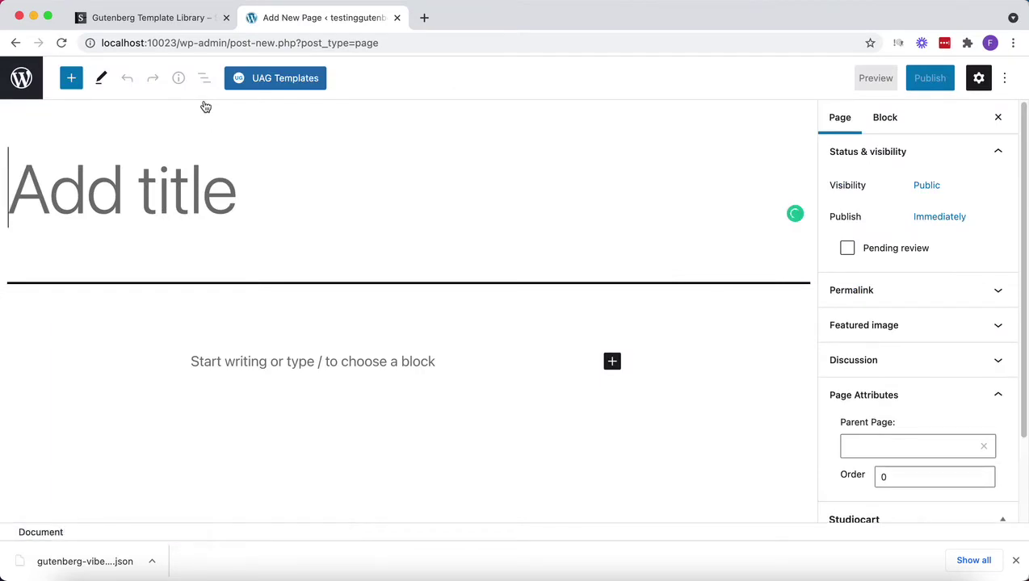
{"action": "left_click", "coordinate": [71, 81]}
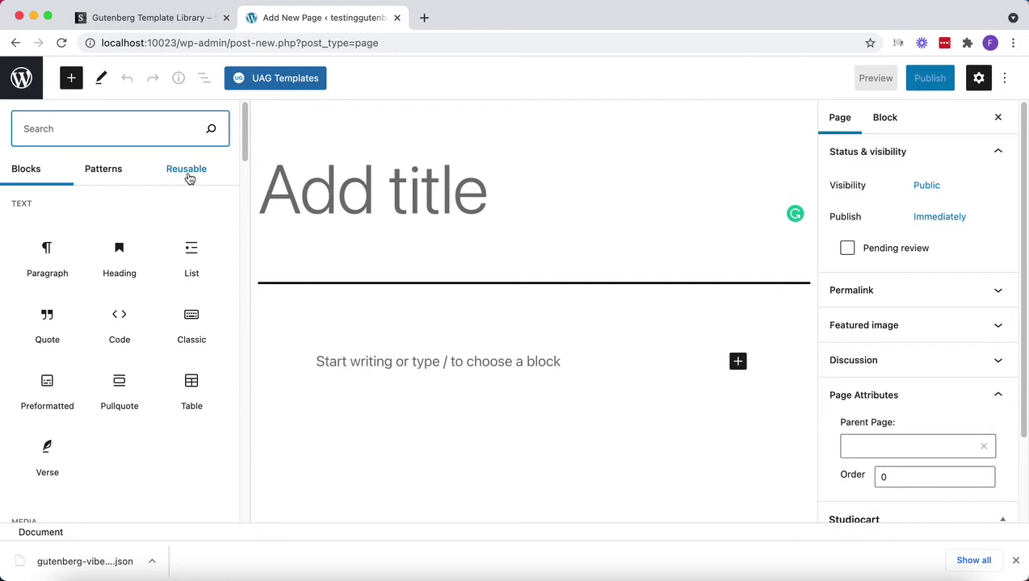
{"action": "left_click", "coordinate": [189, 177]}
{"action": "left_click", "coordinate": [189, 177]}
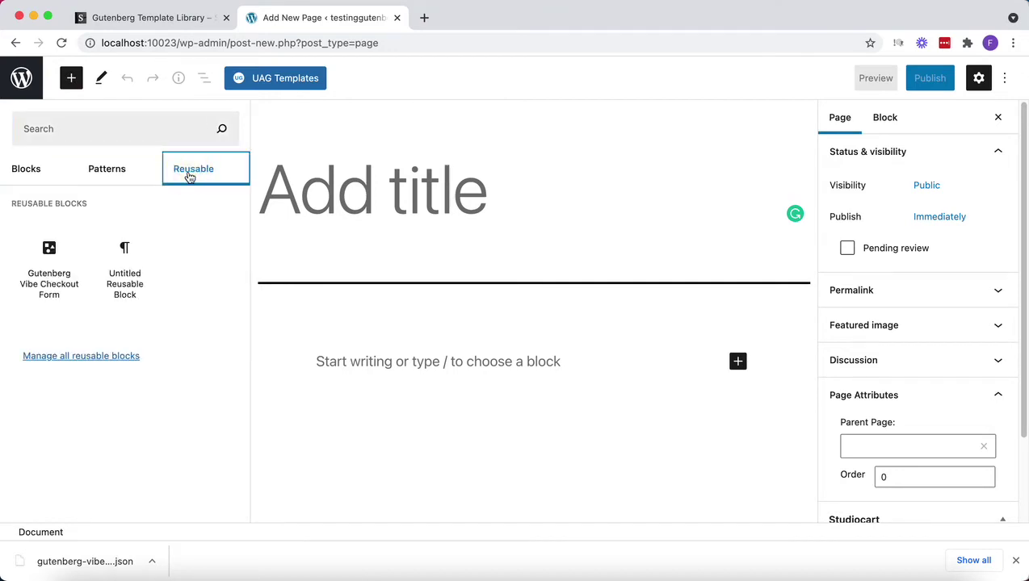
{"action": "left_click", "coordinate": [51, 270]}
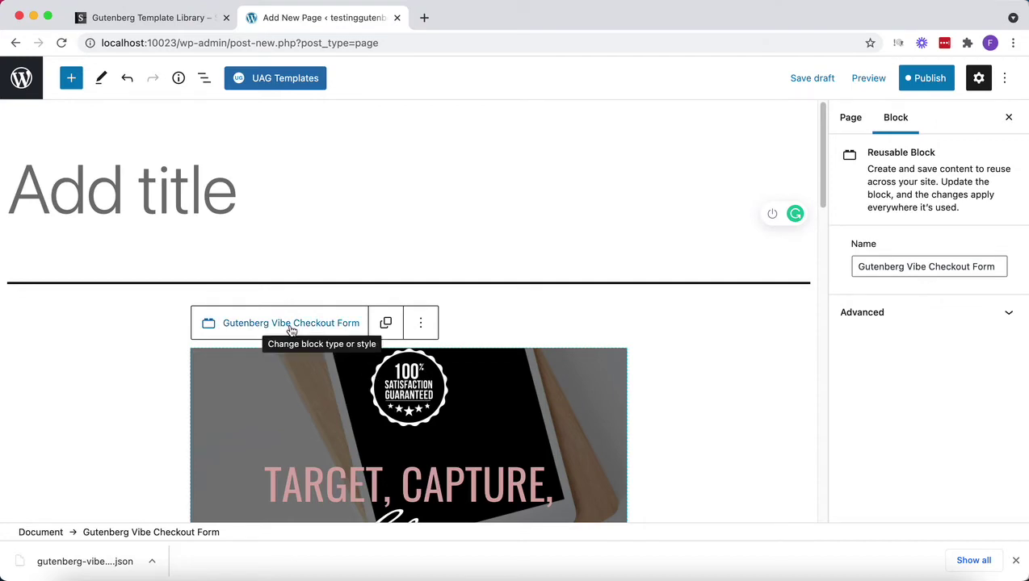
{"action": "left_click", "coordinate": [386, 327]}
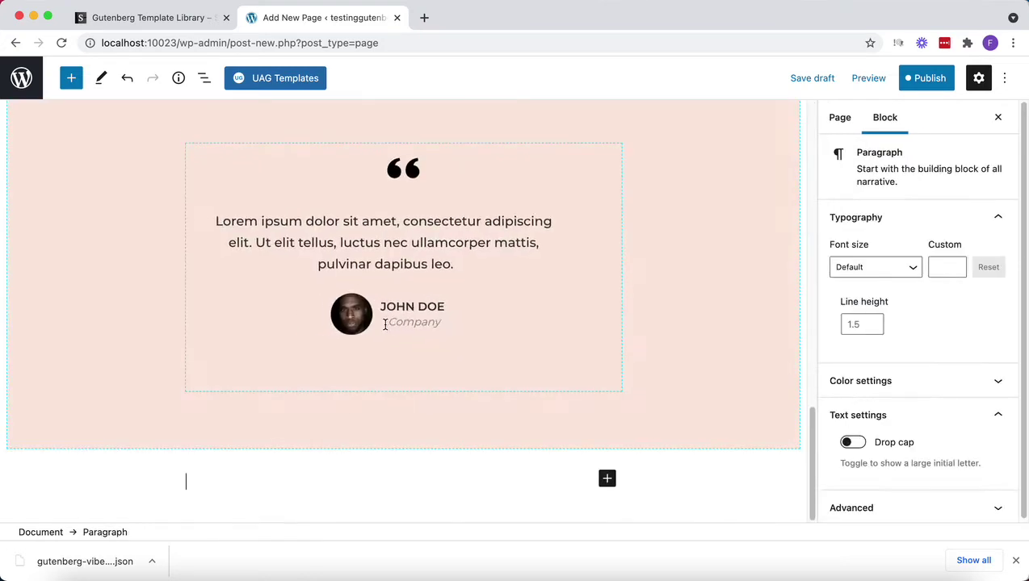
{"action": "left_click_drag", "start_coordinate": [812, 447], "coordinate": [811, 402]}
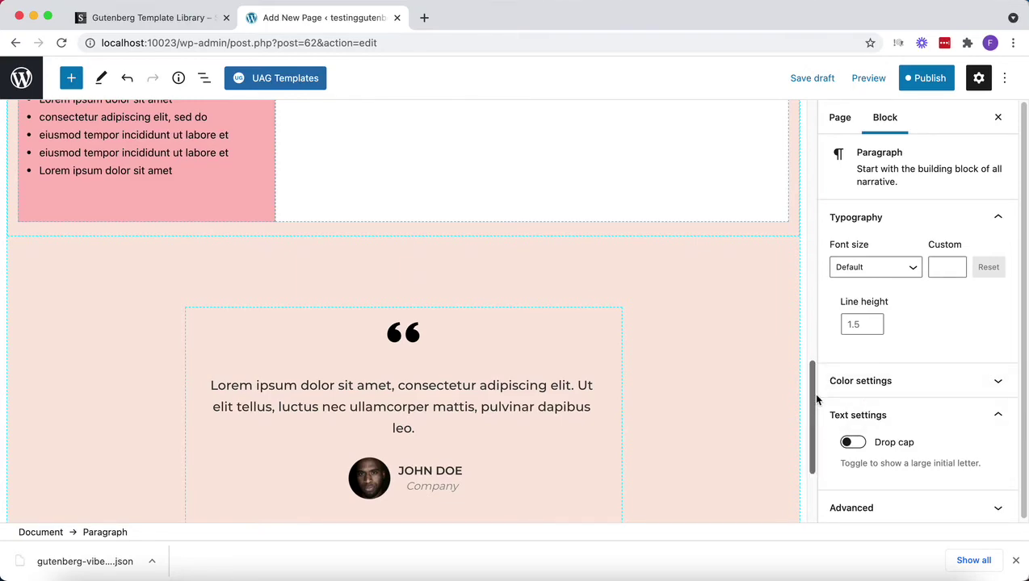
{"action": "left_click_drag", "start_coordinate": [809, 395], "coordinate": [207, 135]}
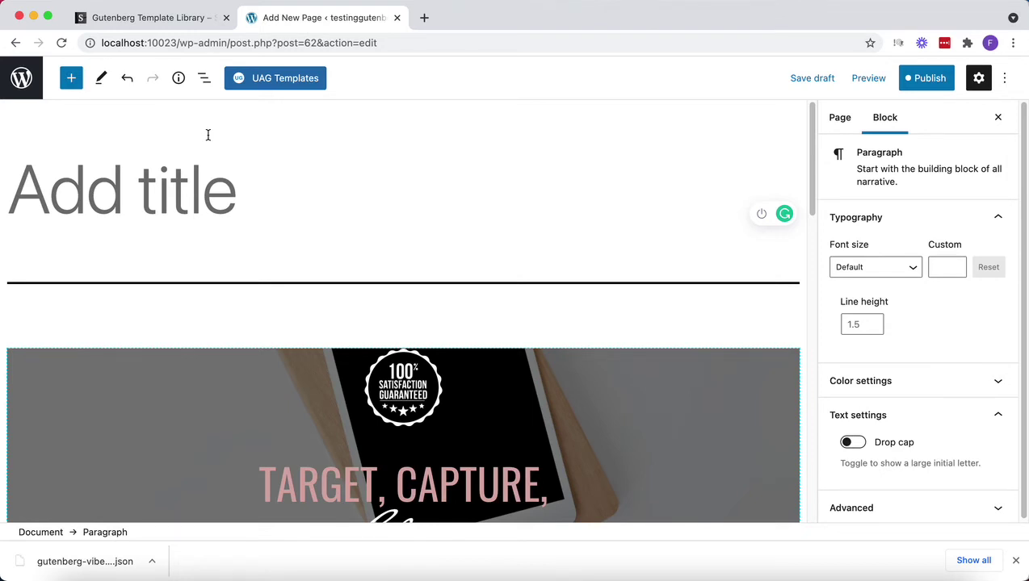
- Select the Studiocart Order Form block in List View and set its product to Really Awesome Product
{"action": "left_click", "coordinate": [203, 80]}
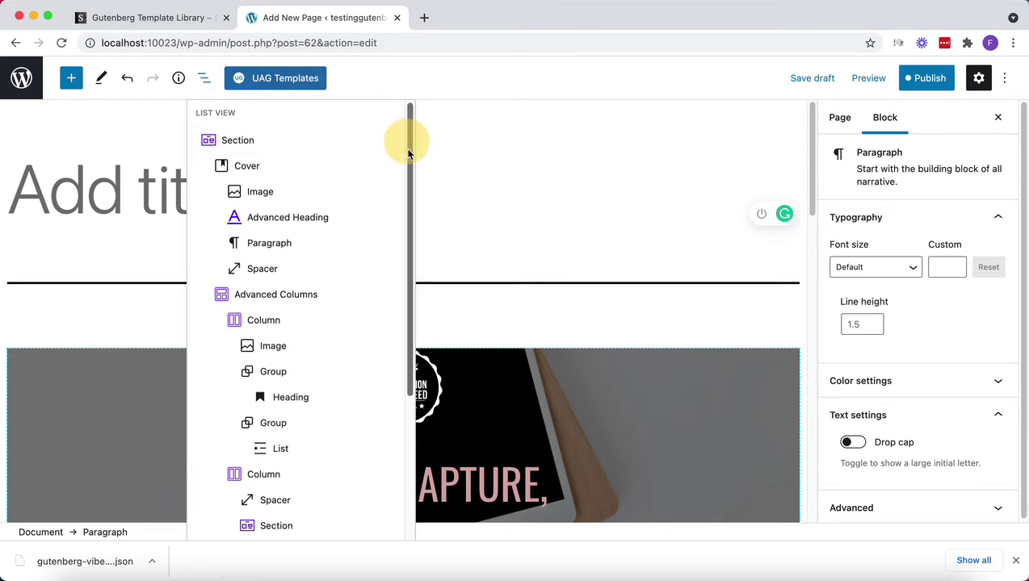
{"action": "left_click_drag", "start_coordinate": [408, 142], "coordinate": [420, 291]}
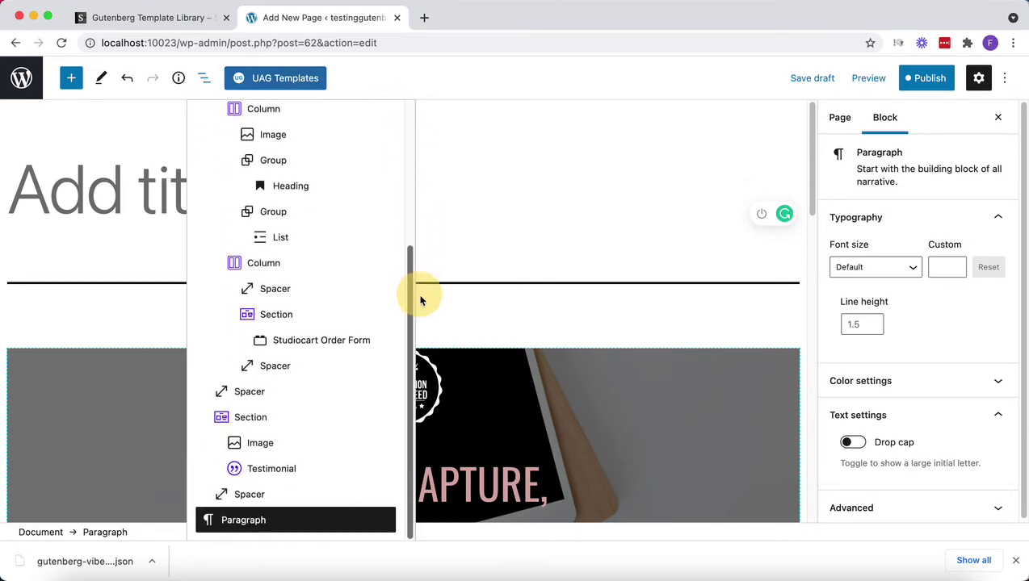
{"action": "left_click", "coordinate": [332, 343]}
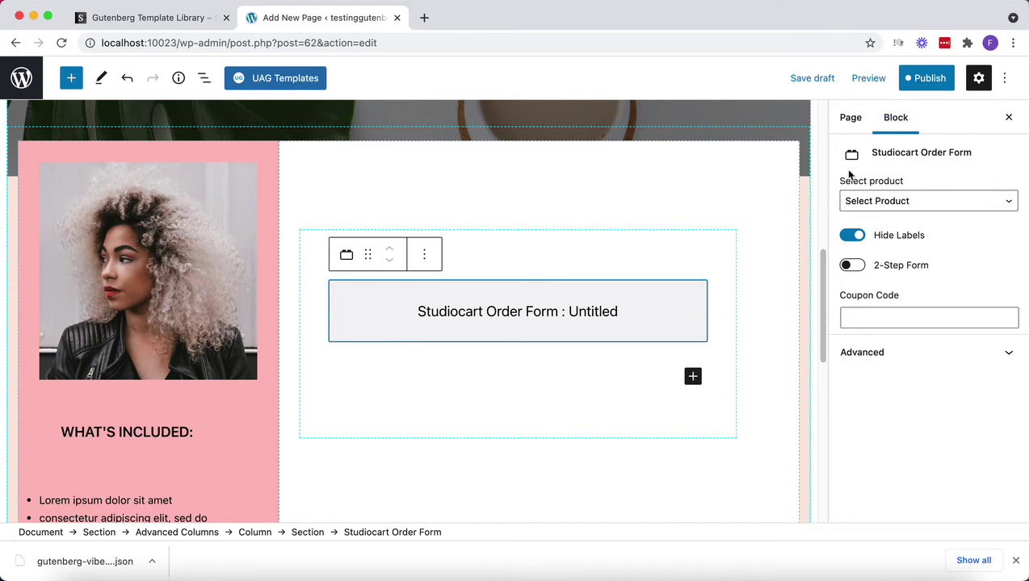
{"action": "left_click", "coordinate": [911, 203]}
{"action": "left_click", "coordinate": [875, 283]}
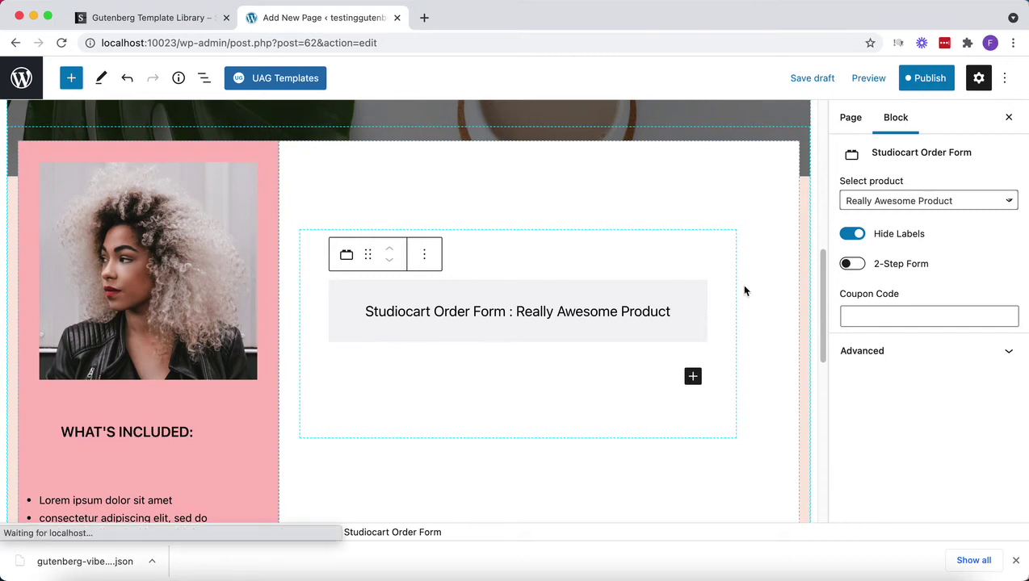
- Preview the page in a new tab to see the $500 order form, then return to the editor
{"action": "left_click", "coordinate": [864, 80]}
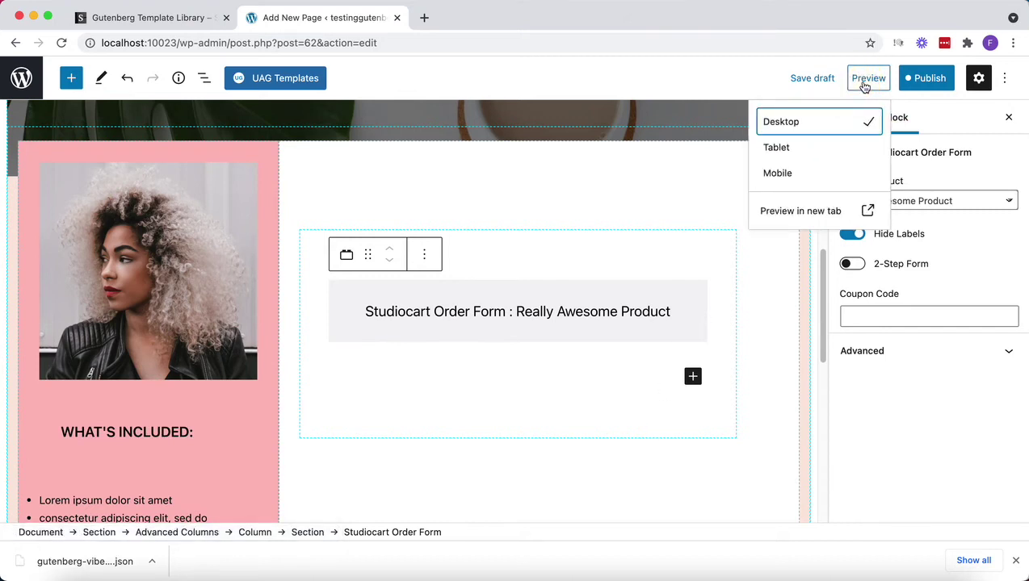
{"action": "left_click", "coordinate": [811, 210]}
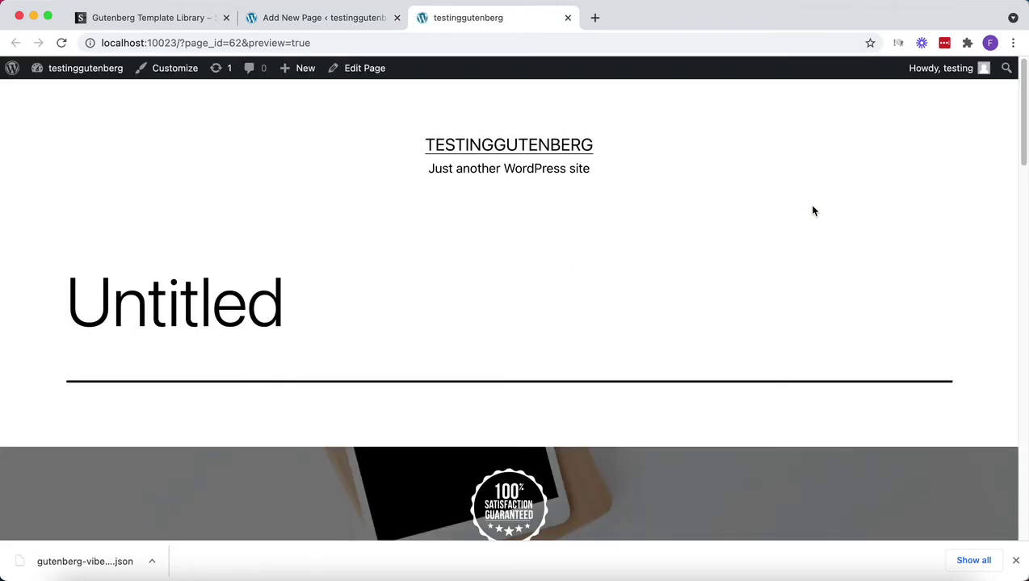
{"action": "left_click_drag", "start_coordinate": [1024, 146], "coordinate": [1022, 285]}
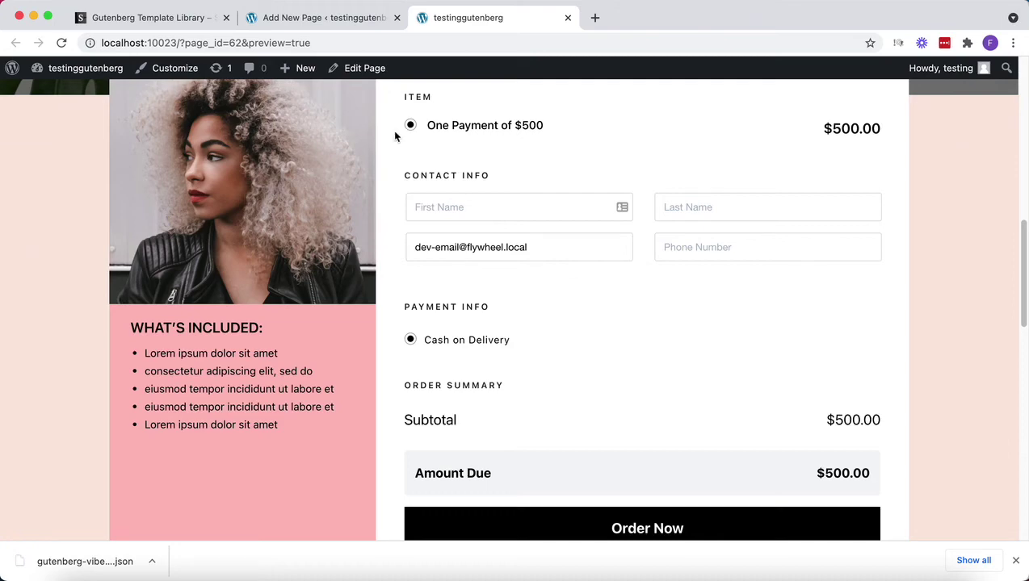
{"action": "left_click", "coordinate": [288, 17]}
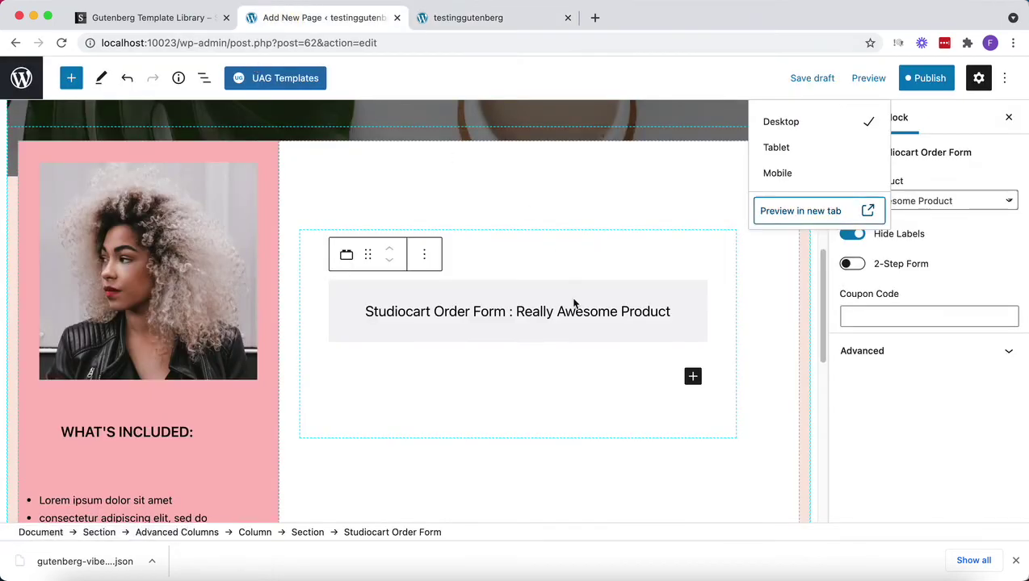
- Select the page Section and inspect its Spacing and Background settings, leaving Background Type as Color
{"action": "left_click", "coordinate": [232, 152]}
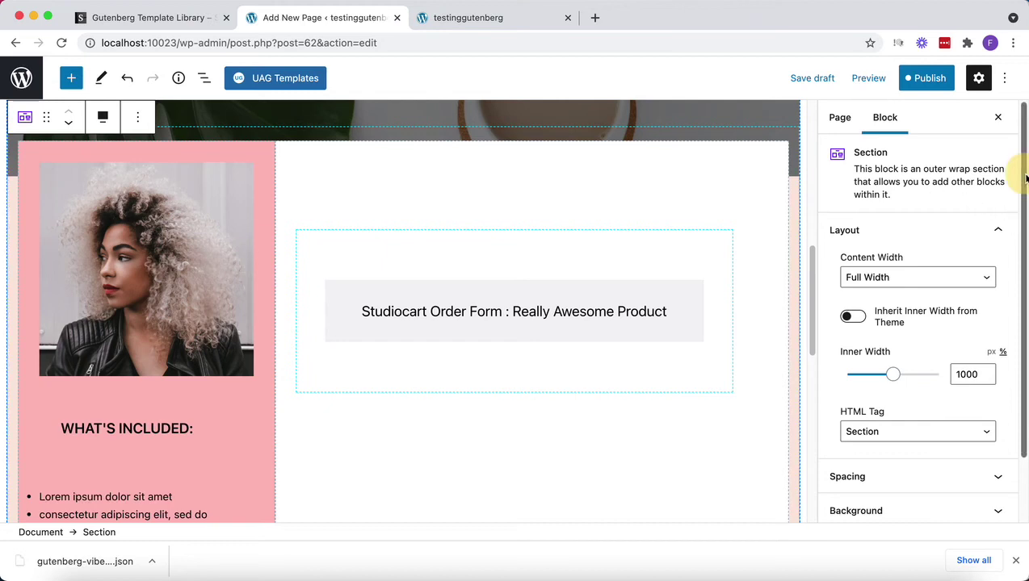
{"action": "scroll", "coordinate": [1013, 230], "scroll_direction": "down", "scroll_amount": 2}
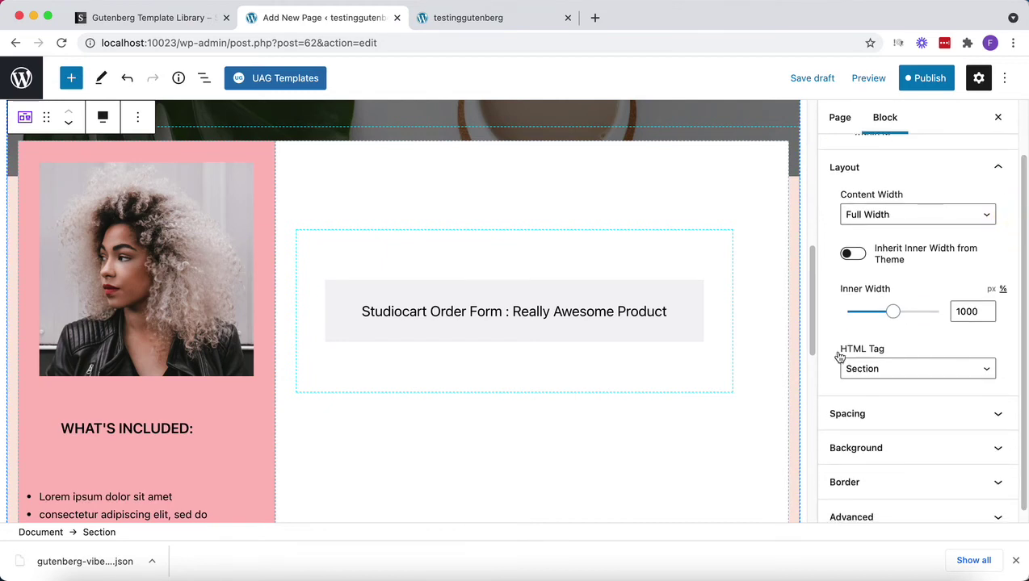
{"action": "scroll", "coordinate": [1018, 291], "scroll_direction": "down", "scroll_amount": 1}
{"action": "left_click", "coordinate": [890, 406]}
{"action": "scroll", "coordinate": [884, 364], "scroll_direction": "down", "scroll_amount": 5}
{"action": "left_click_drag", "start_coordinate": [1024, 297], "coordinate": [1022, 437]}
{"action": "left_click", "coordinate": [889, 445]}
{"action": "left_click_drag", "start_coordinate": [1017, 372], "coordinate": [1024, 412]}
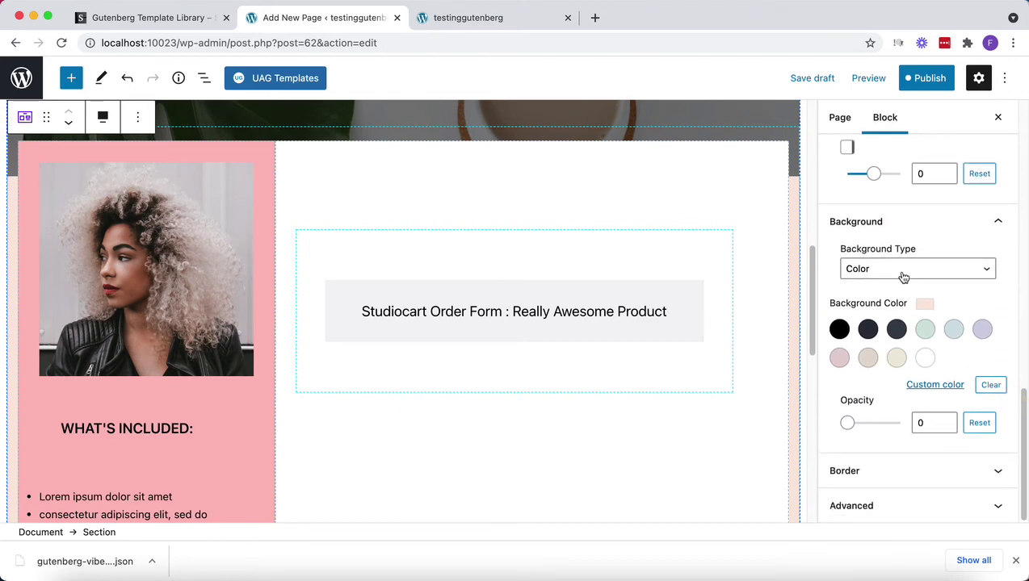
{"action": "left_click", "coordinate": [902, 273]}
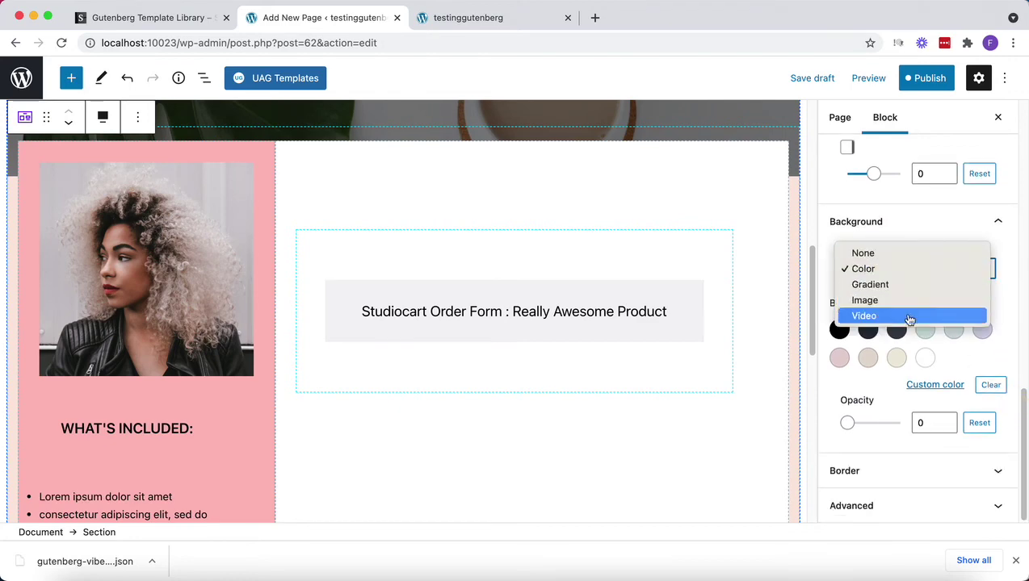
{"action": "left_click", "coordinate": [1003, 308]}
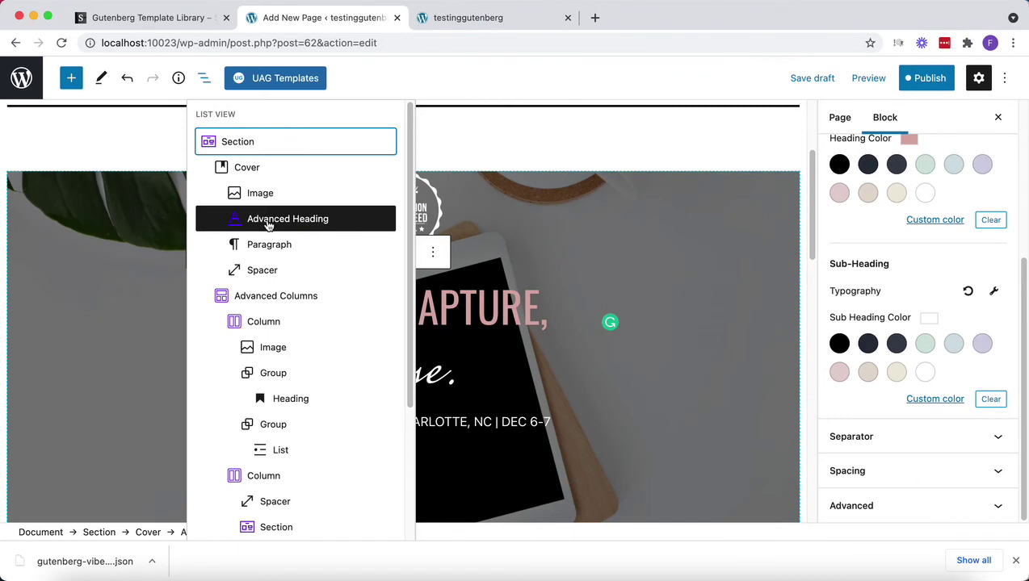
- Select the hero Advanced Heading and open its typography settings, keeping the Oswald font
{"action": "left_click", "coordinate": [269, 222]}
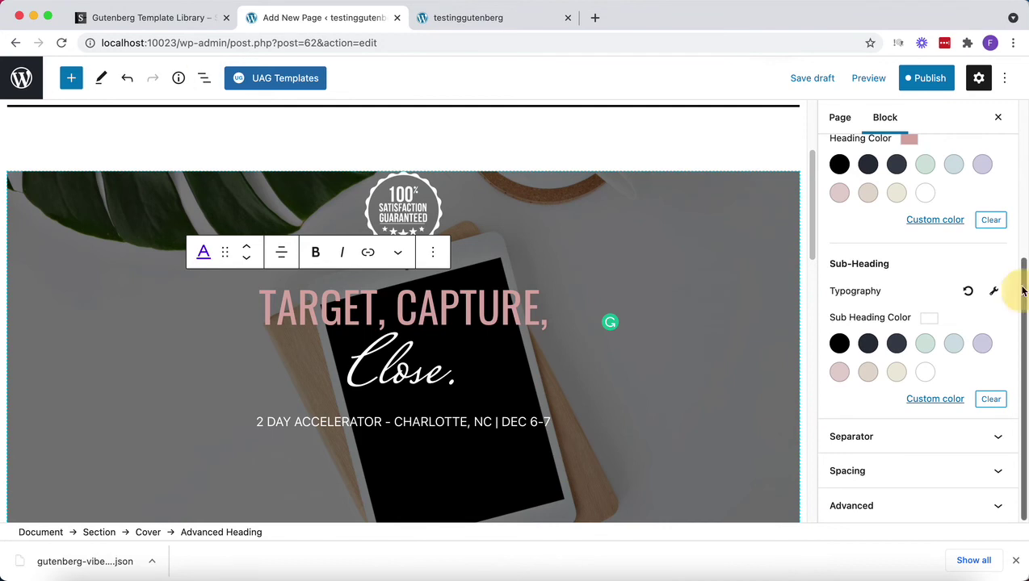
{"action": "left_click_drag", "start_coordinate": [1018, 292], "coordinate": [1014, 196]}
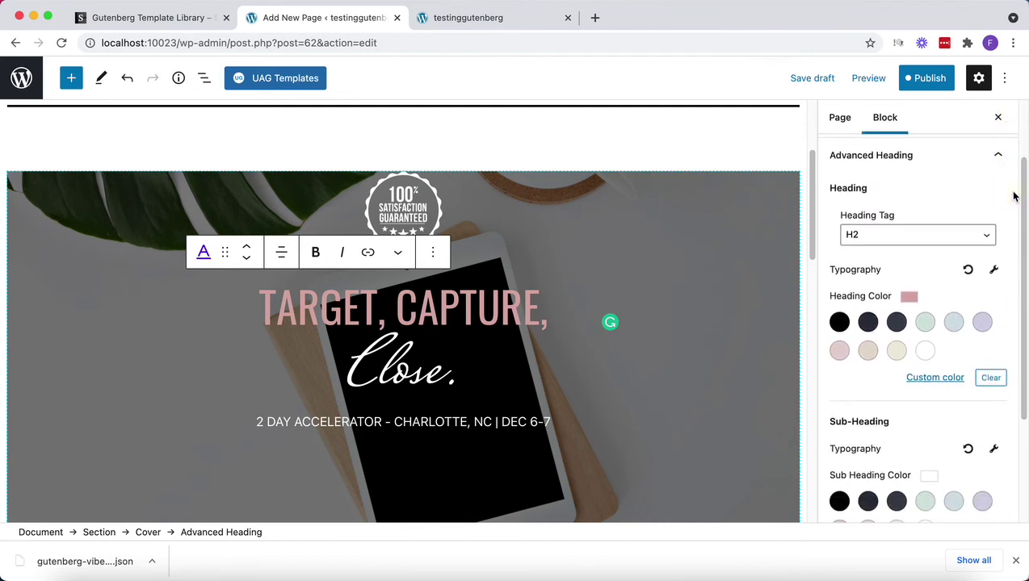
{"action": "left_click", "coordinate": [994, 272]}
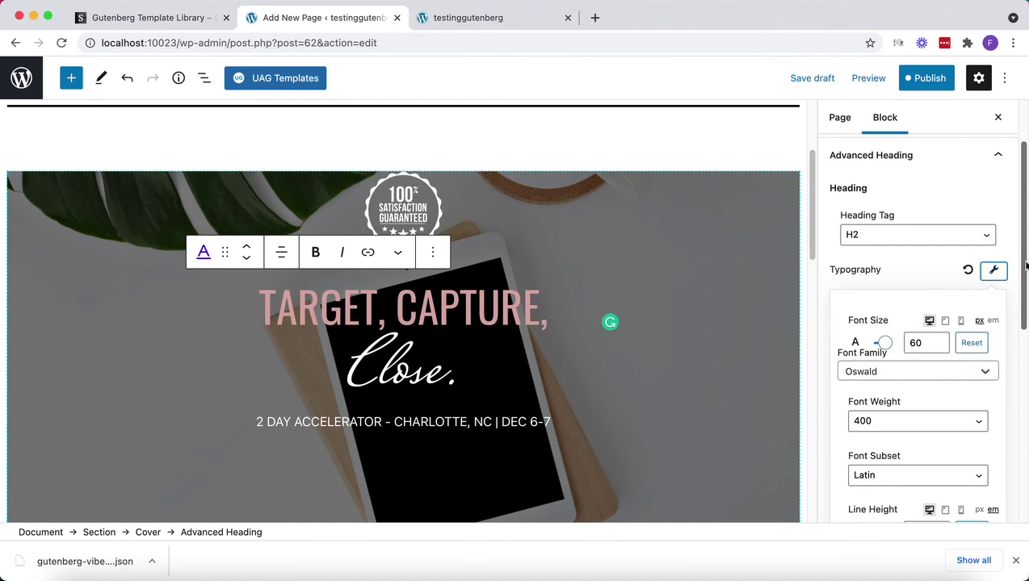
{"action": "left_click_drag", "start_coordinate": [1019, 265], "coordinate": [1026, 322]}
{"action": "left_click", "coordinate": [930, 241]}
{"action": "left_click", "coordinate": [931, 243]}
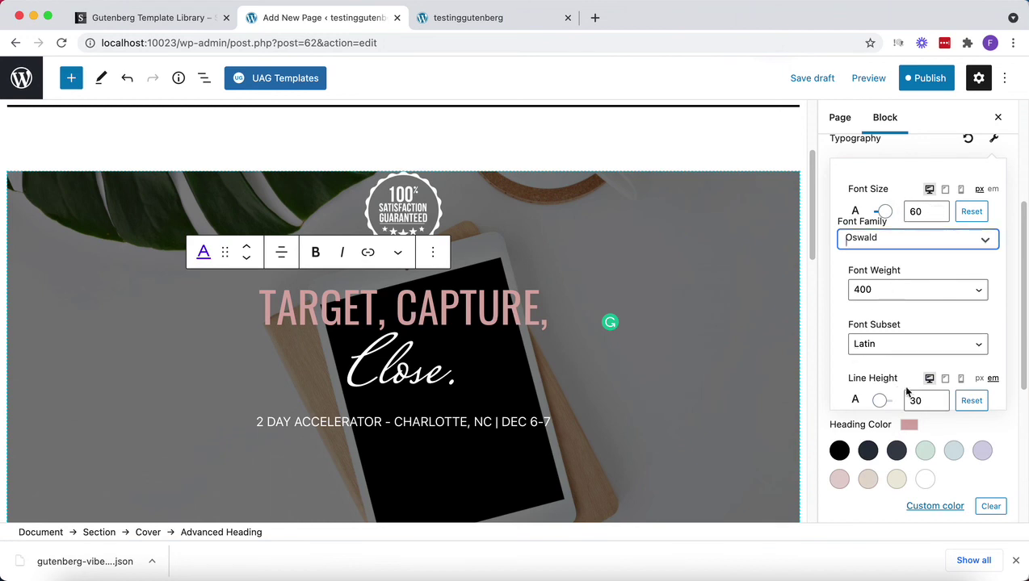
- Compare the heading's font size across devices: 60 on desktop, 30 on tablet
{"action": "mouse_move", "coordinate": [1024, 324]}
{"action": "left_mouse_down"}
{"action": "mouse_move", "coordinate": [1019, 345]}
{"action": "mouse_move", "coordinate": [1019, 308]}
{"action": "left_mouse_up"}
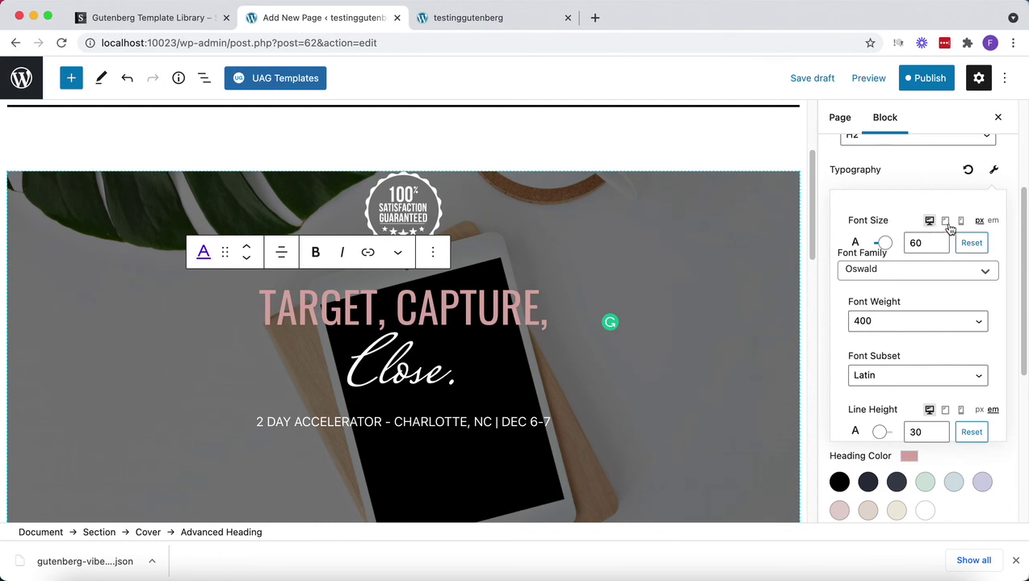
{"action": "left_click", "coordinate": [945, 222]}
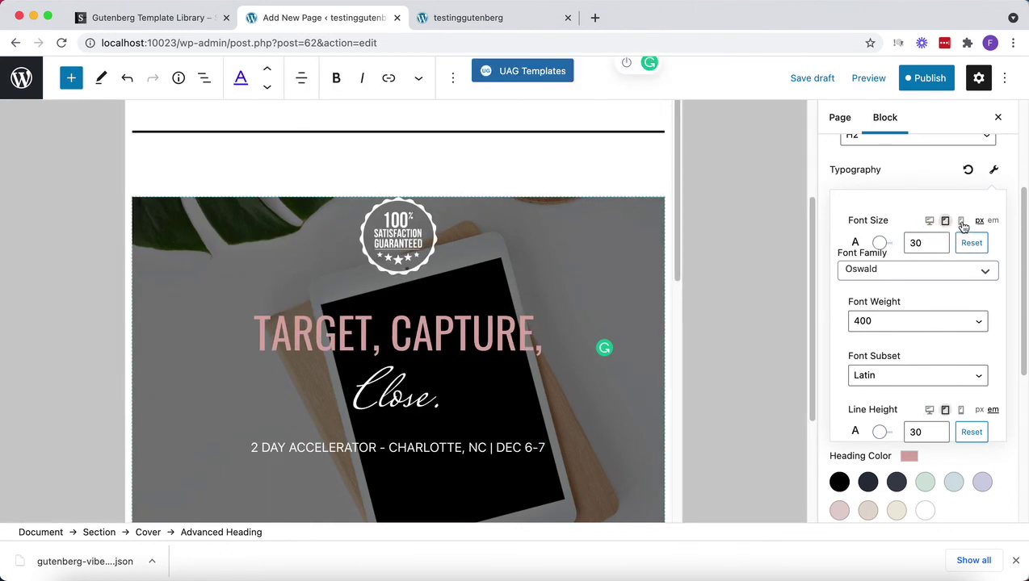
{"action": "left_click", "coordinate": [961, 222]}
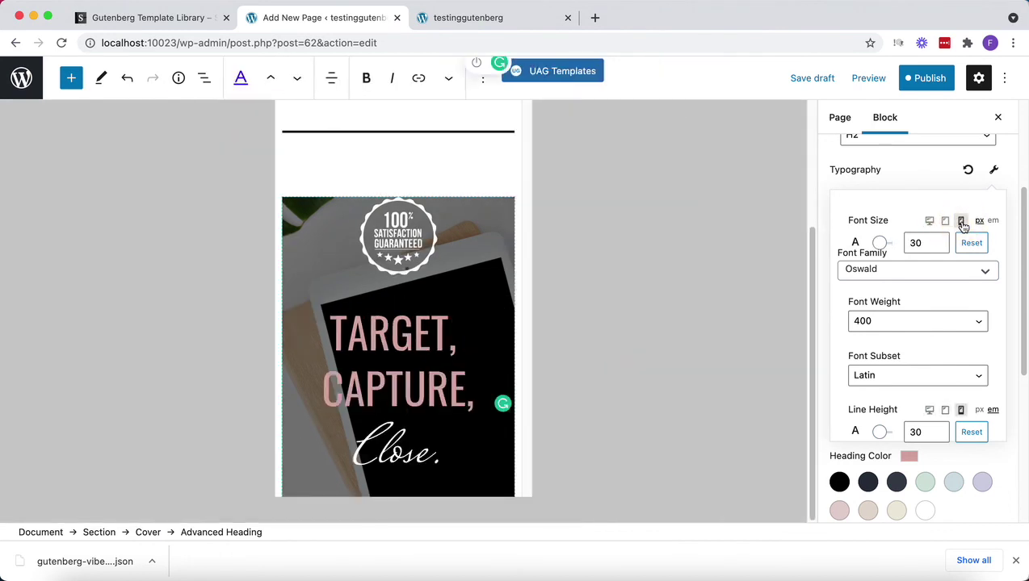
{"action": "left_click", "coordinate": [930, 223]}
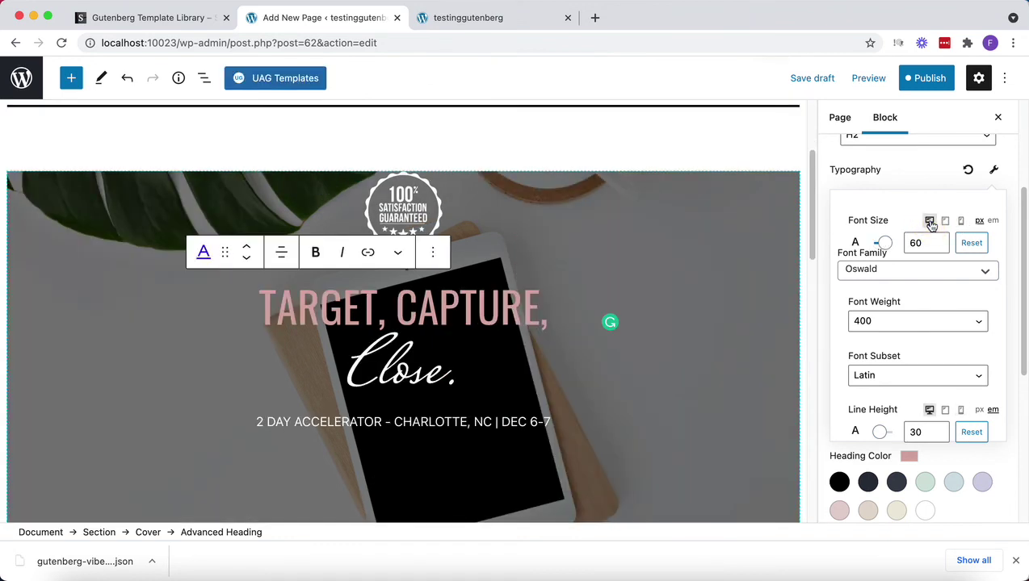